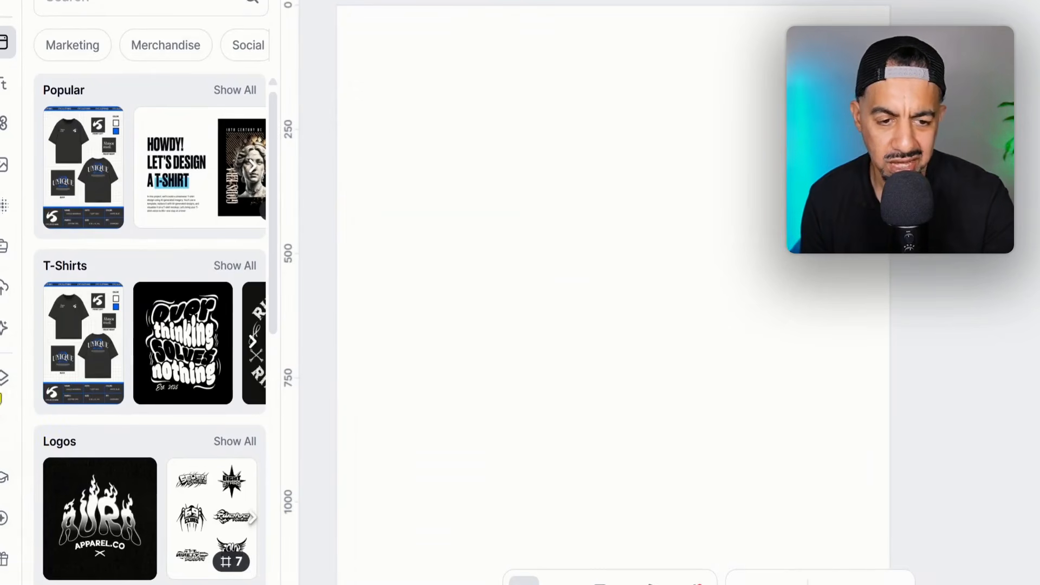
left_click(6, 329)
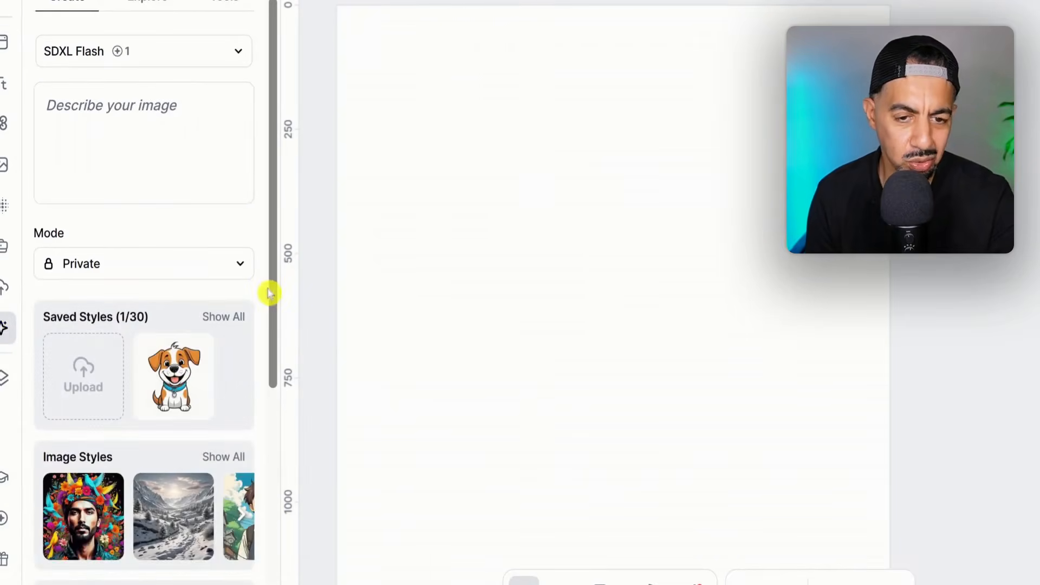
scroll(271, 347, "down", 1)
scroll(272, 347, "down", 1)
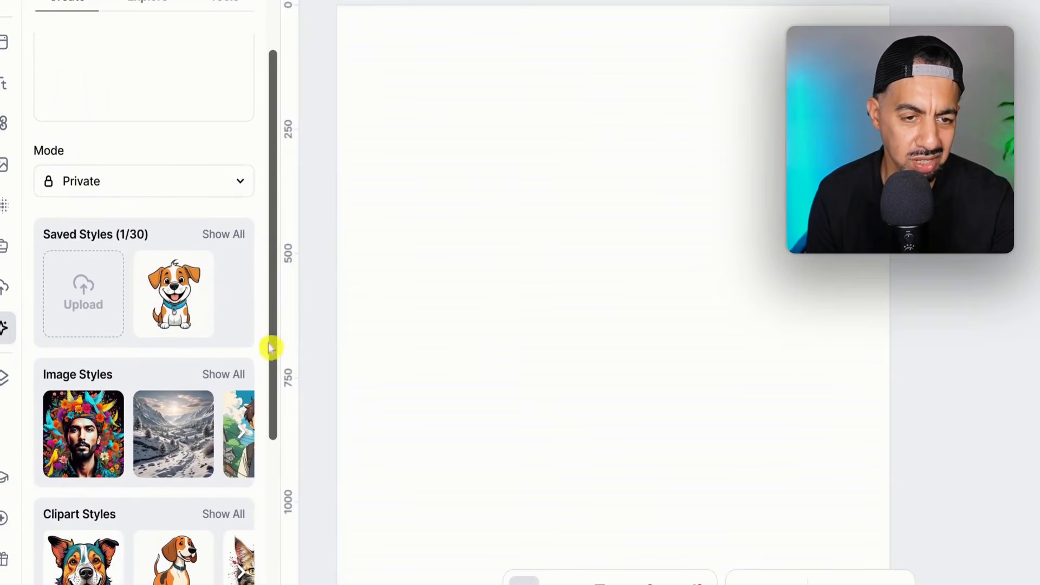
left_click(2, 86)
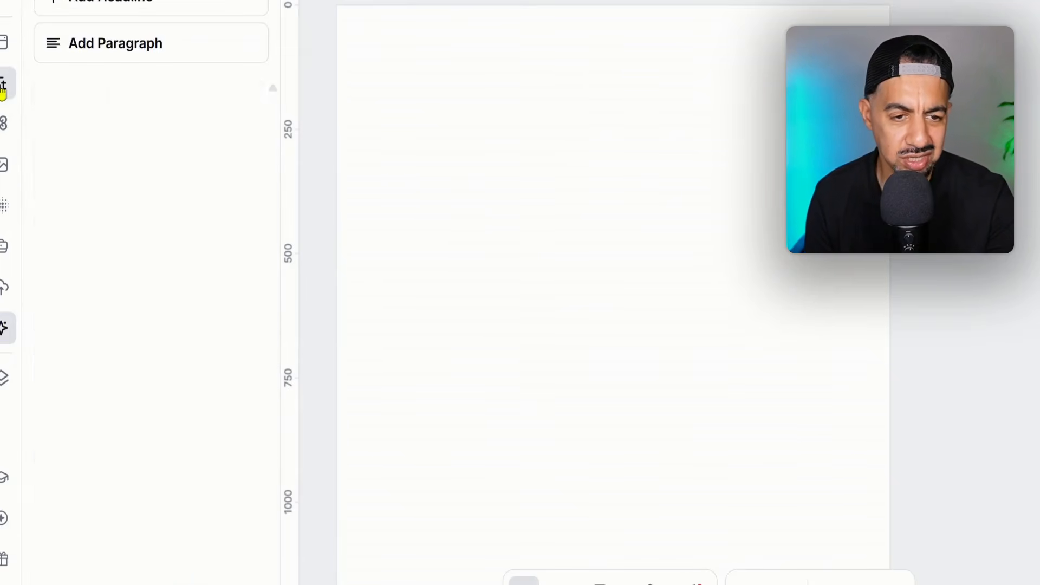
left_click(4, 126)
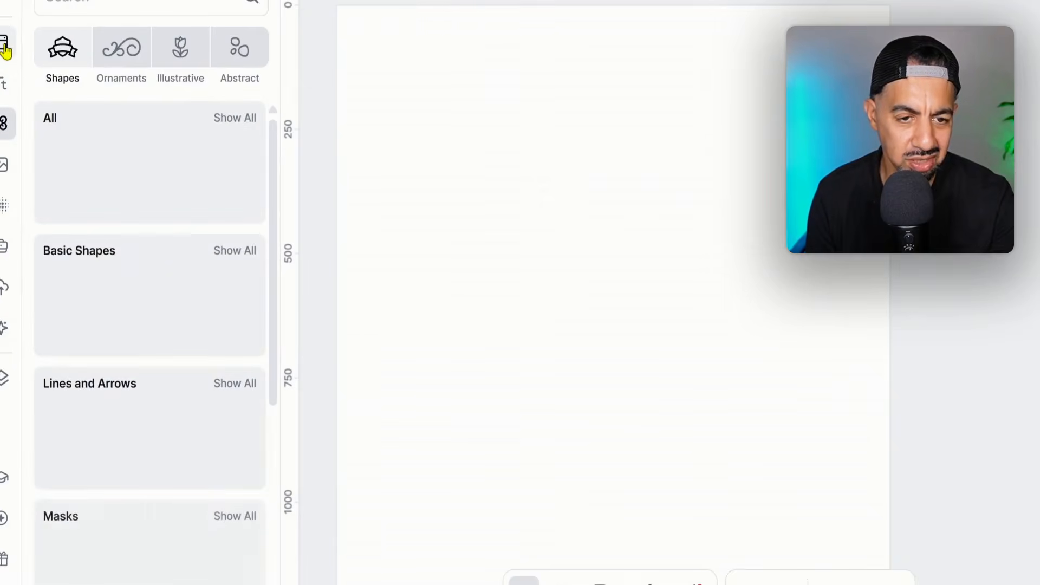
Step: Browse the full T-shirt template collection and add the orange "Trust Your Soul" template to the canvas
left_click(4, 48)
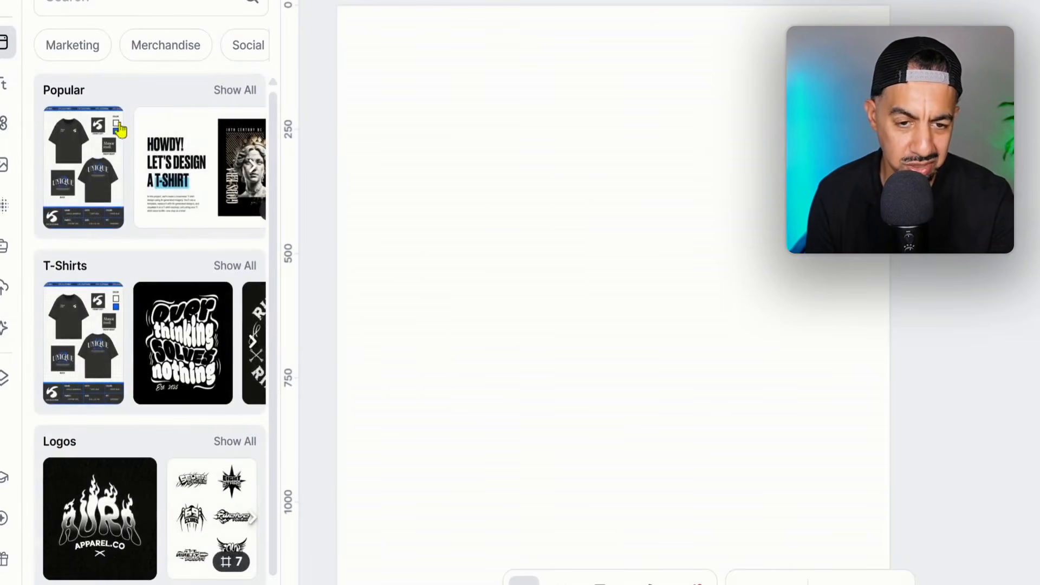
left_click(252, 268)
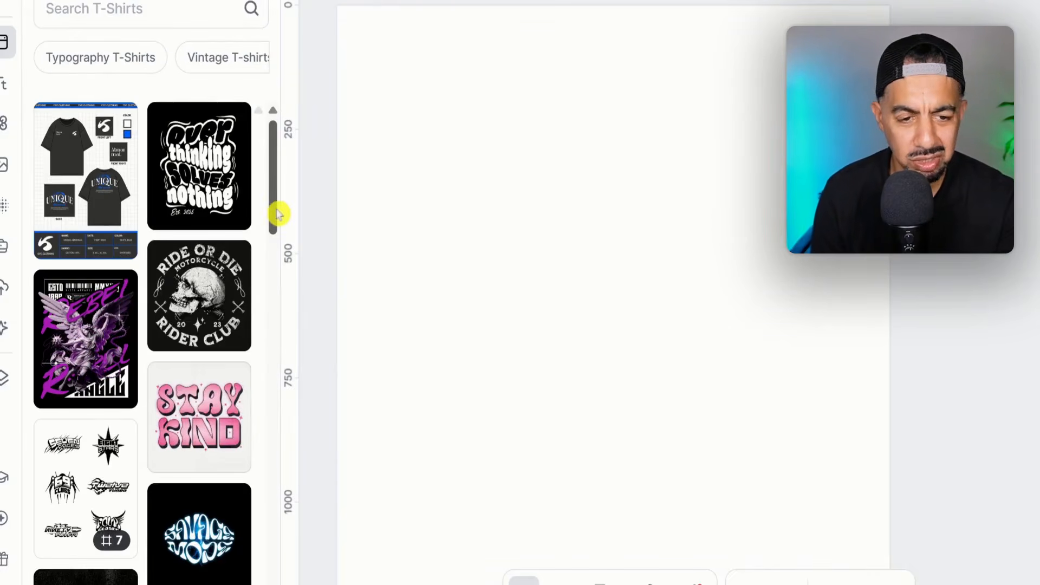
left_click_drag(277, 214, 261, 375)
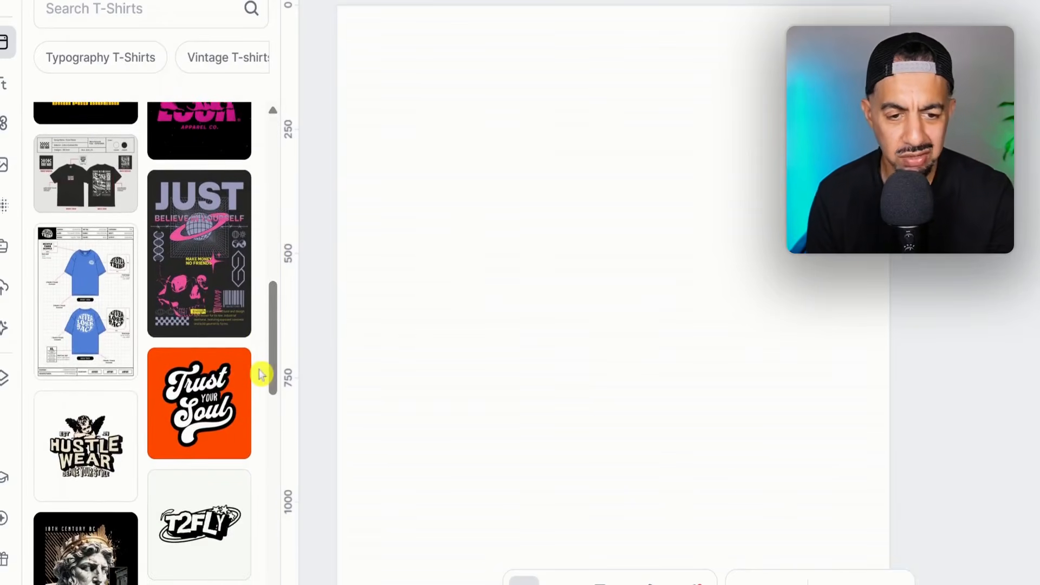
left_click(210, 440)
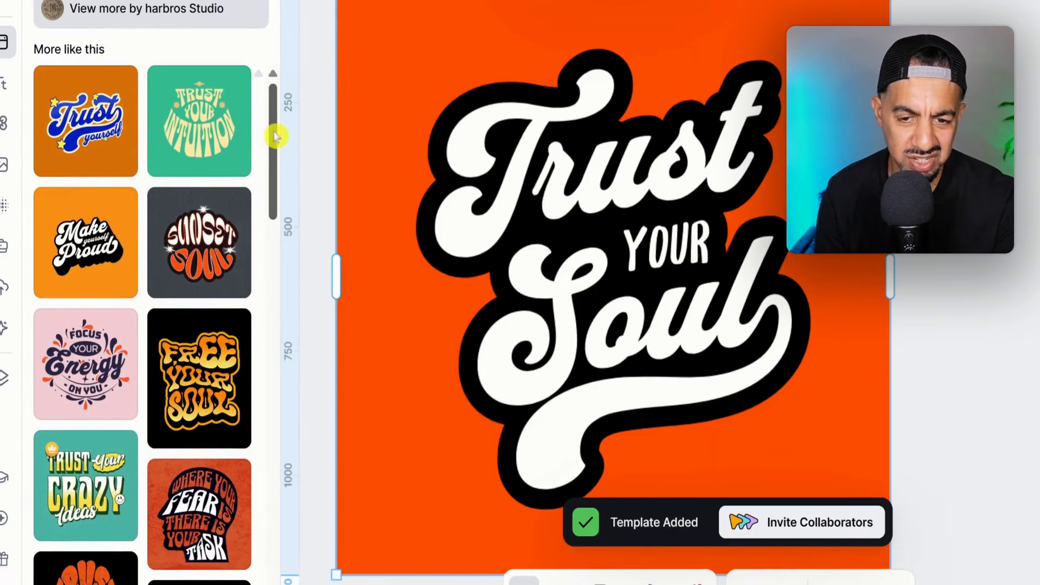
mouse_move(275, 136)
left_mouse_down()
mouse_move(262, 194)
mouse_move(273, 134)
left_mouse_up()
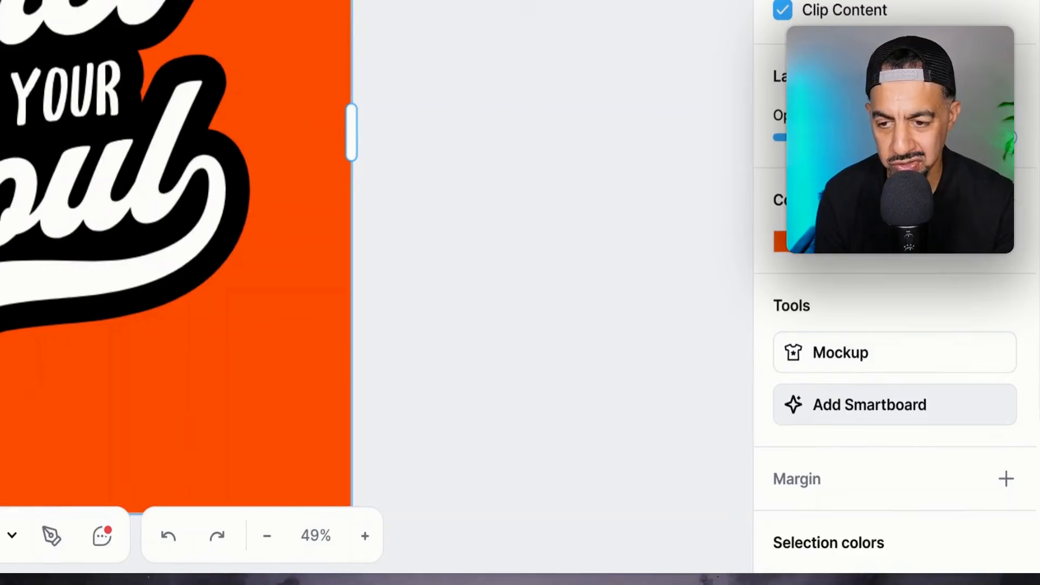
Step: Add a Smartboard linked to the "Trust Your Soul" artboard and close the template list
left_click(934, 414)
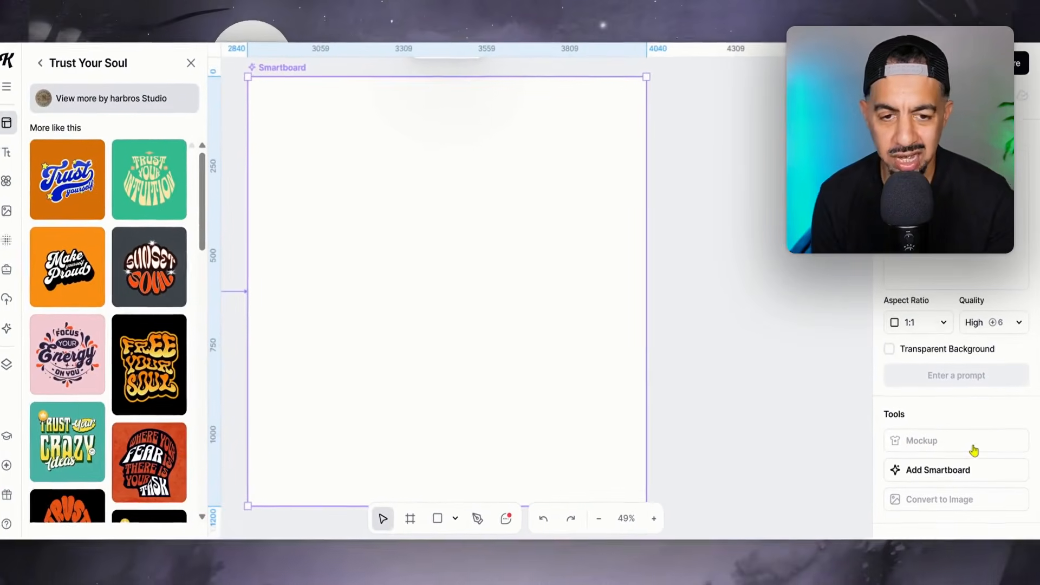
left_click(601, 519)
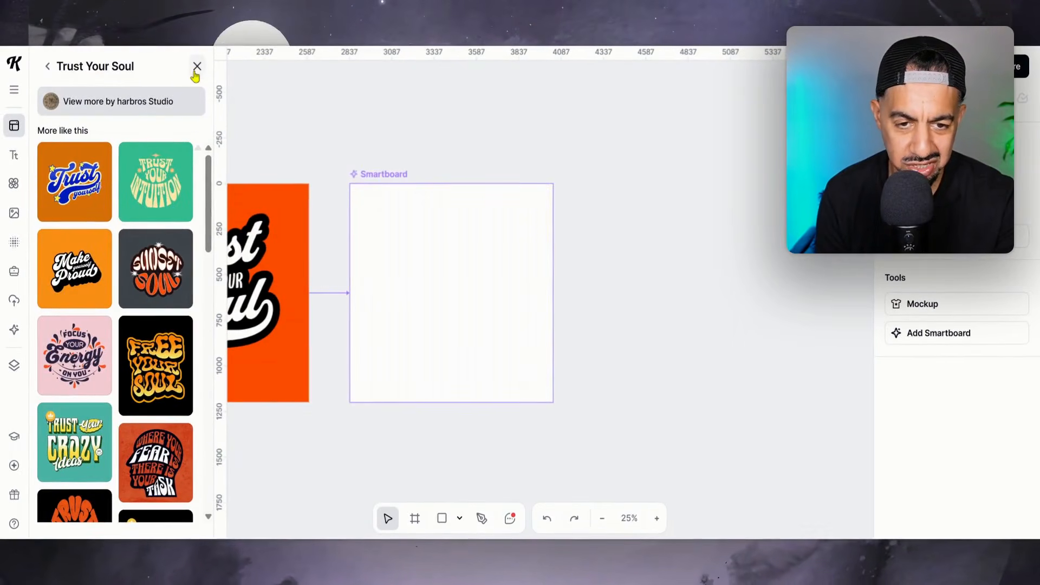
left_click(197, 66)
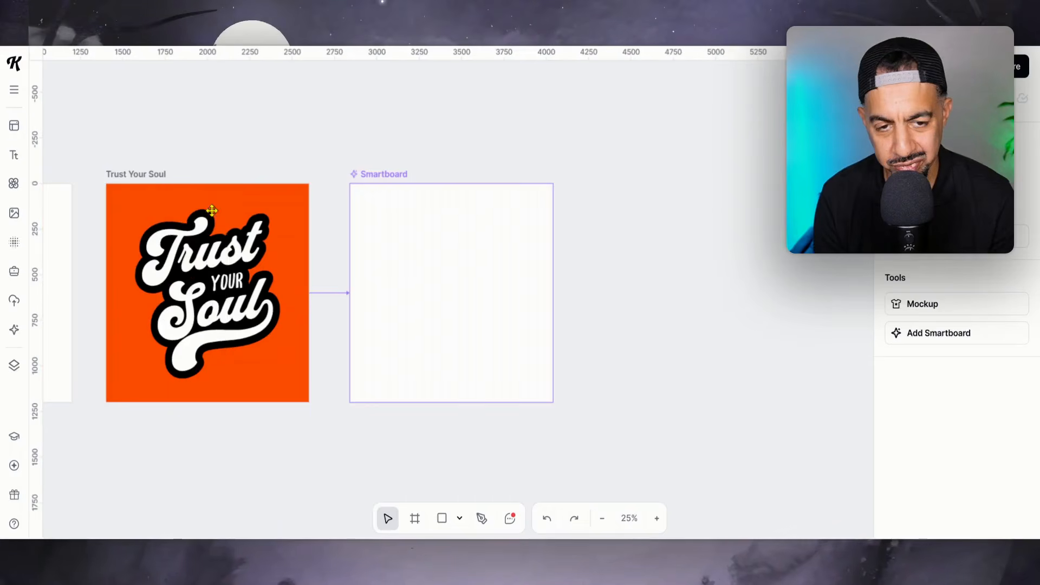
Step: Generate a variation on the blank Smartboard with the prompt "give the design a halloween flavour and design style"
left_click(430, 259)
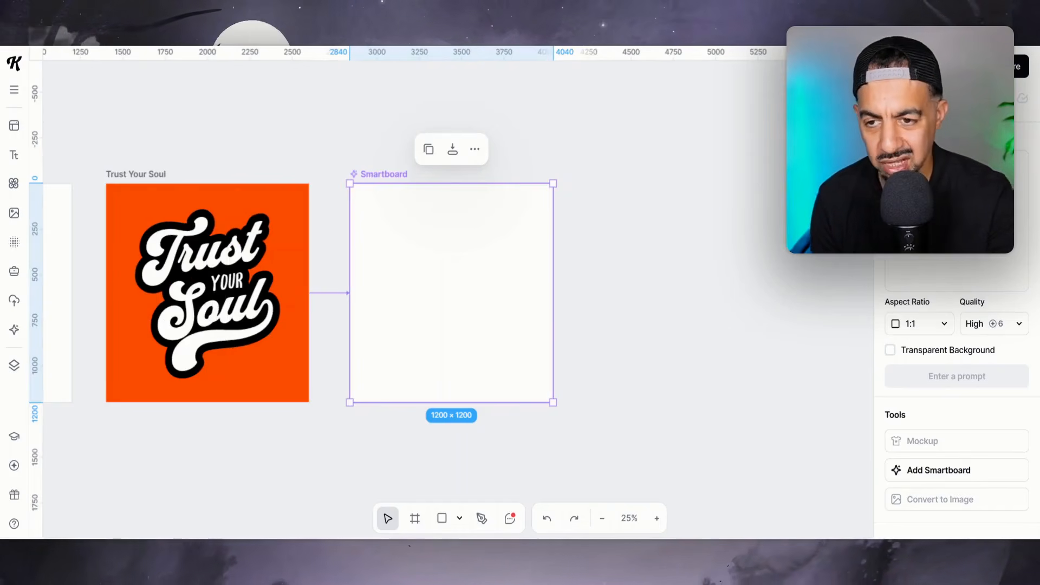
left_click(944, 198)
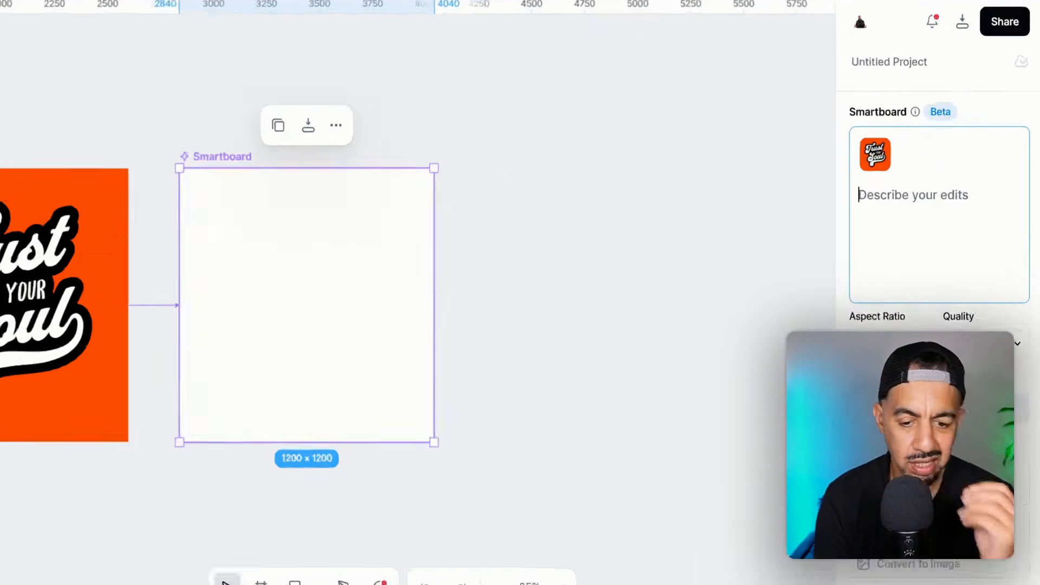
type("give the d")
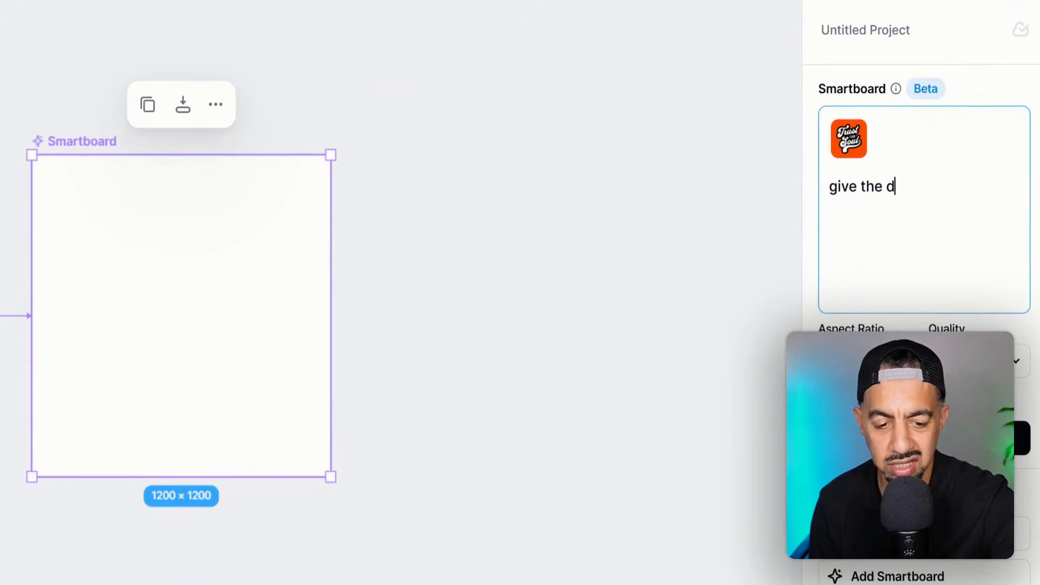
type("esign a hall")
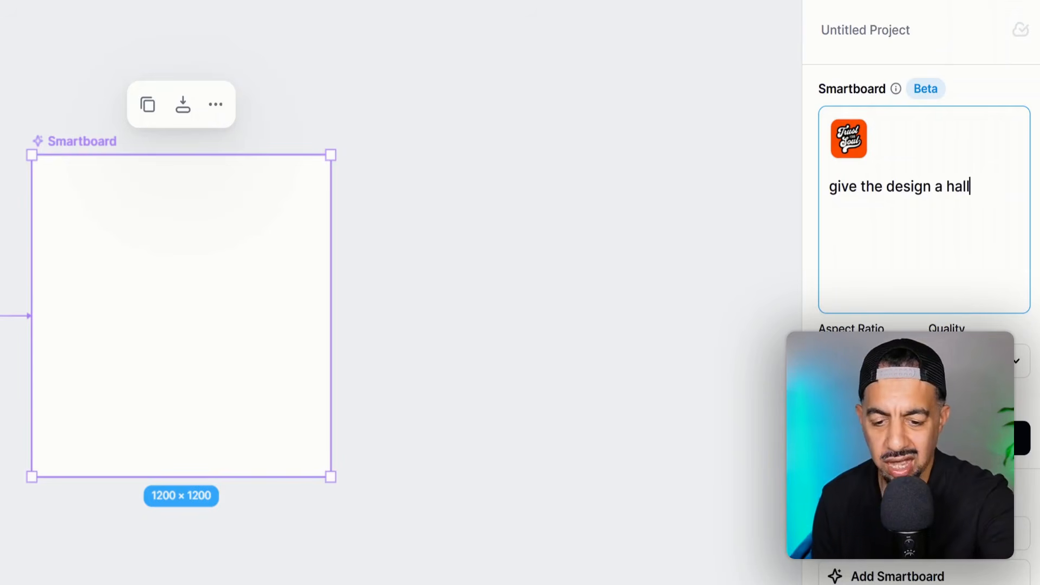
type("oween f")
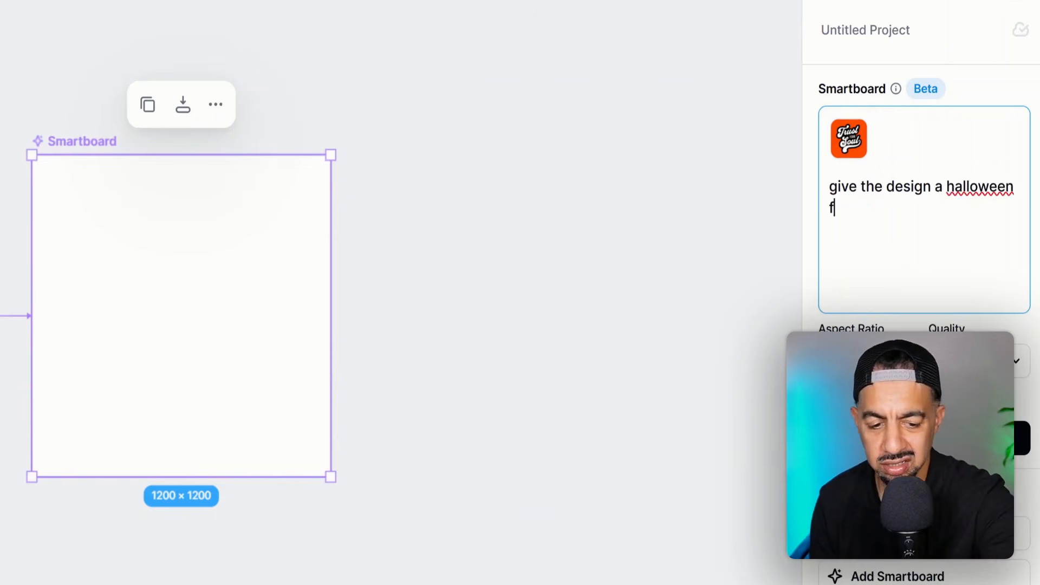
type("lavour and des")
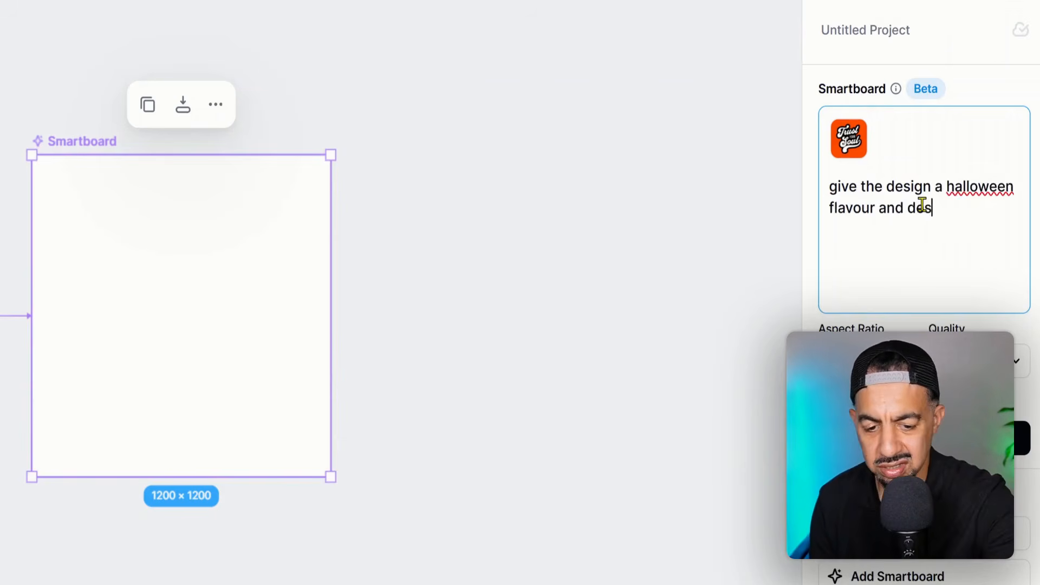
type("ign ")
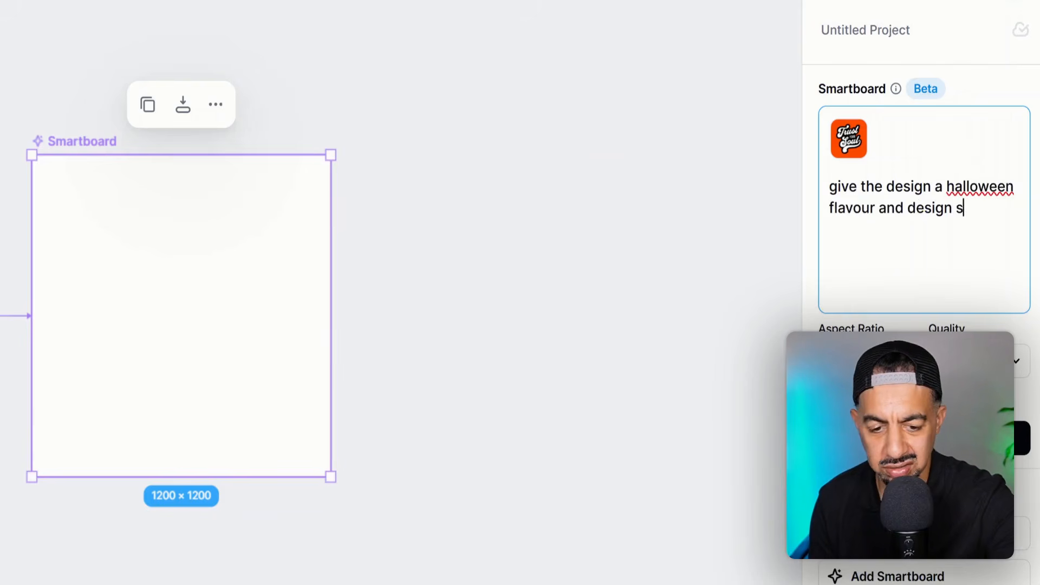
type("style")
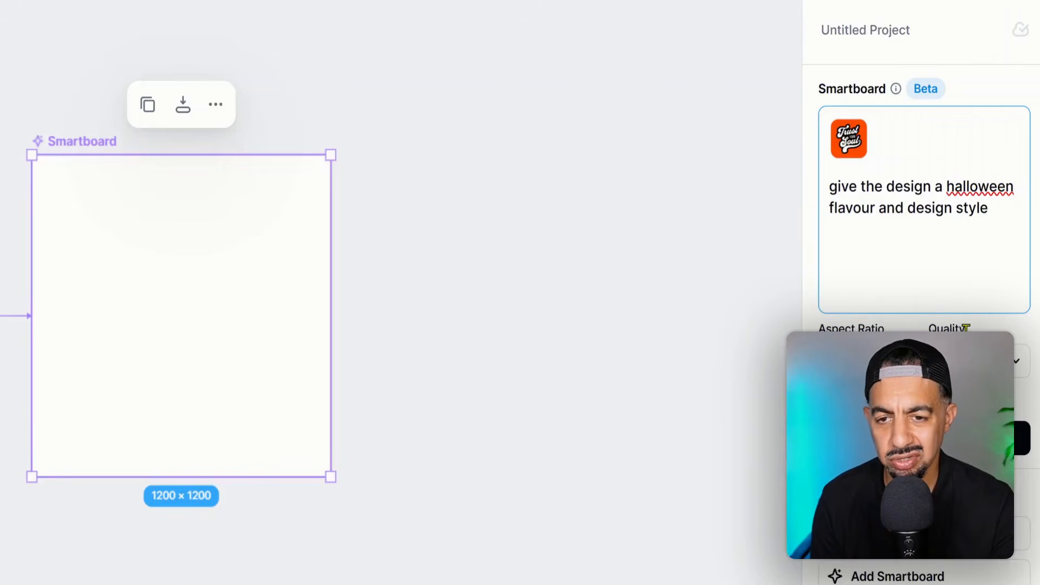
left_click(963, 437)
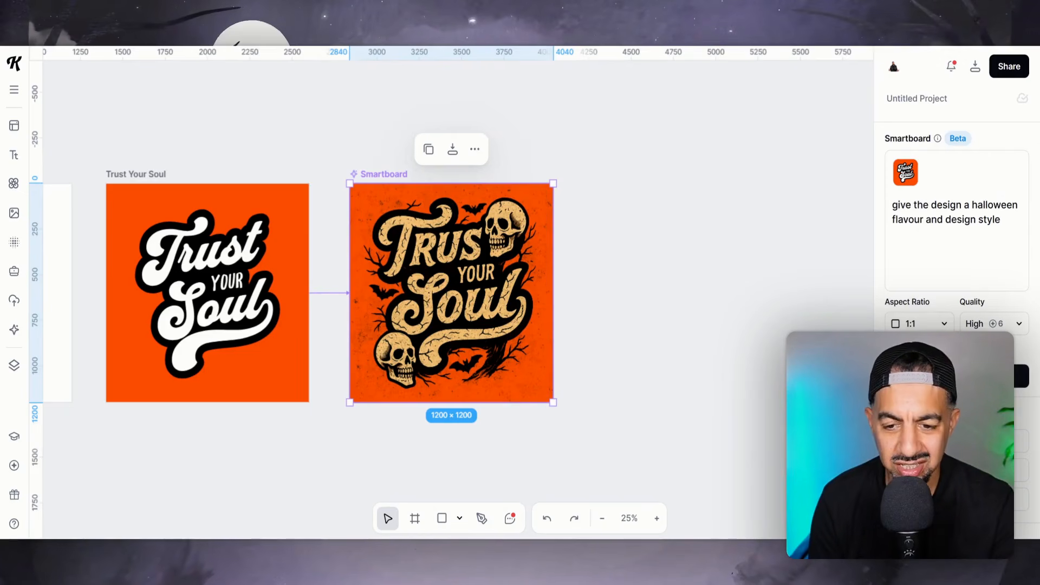
Step: Undo the Smartboard's generated Halloween design and redo it
left_click(656, 518)
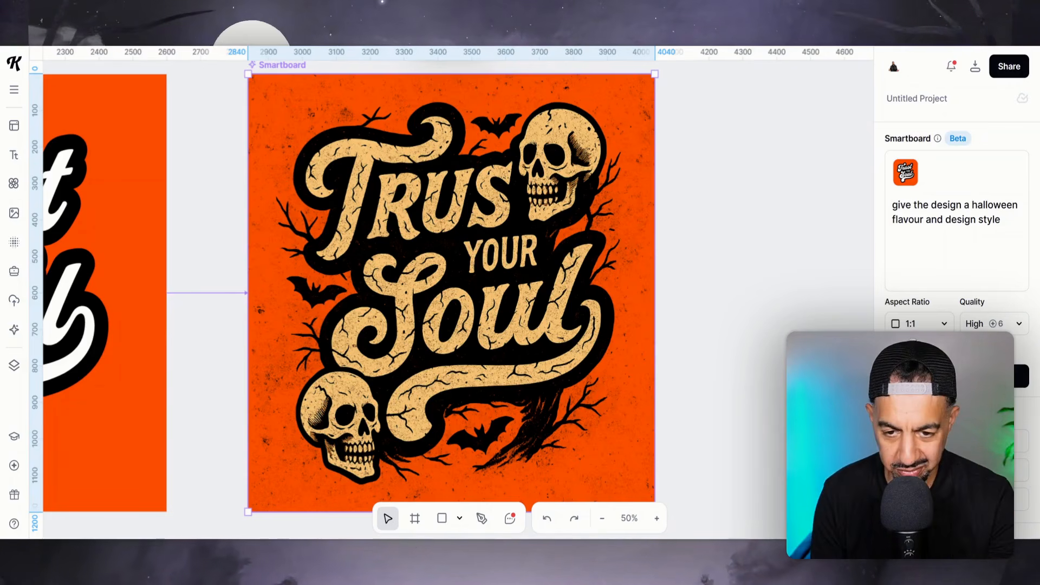
left_click(547, 519)
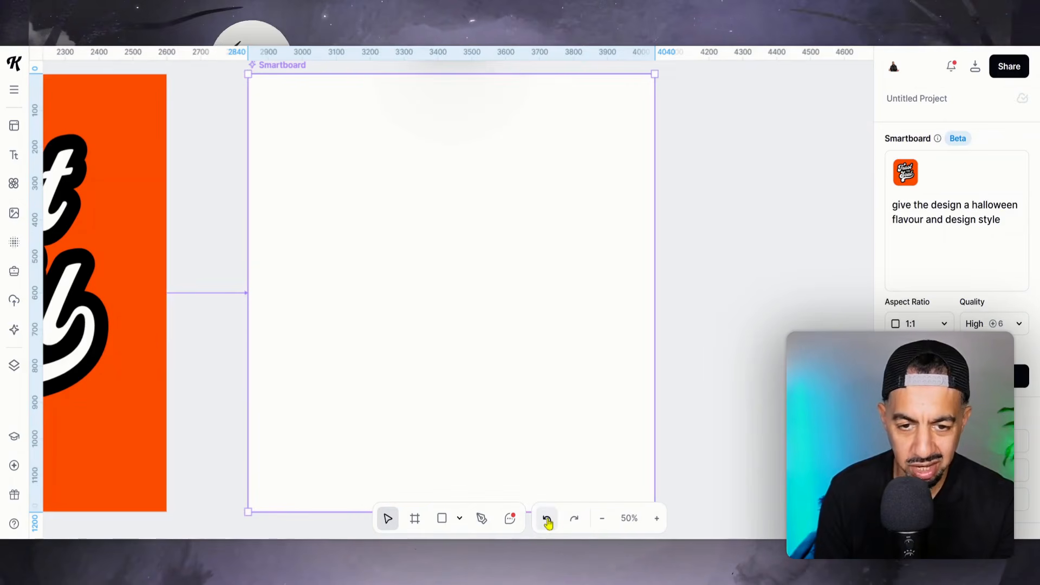
left_click(573, 518)
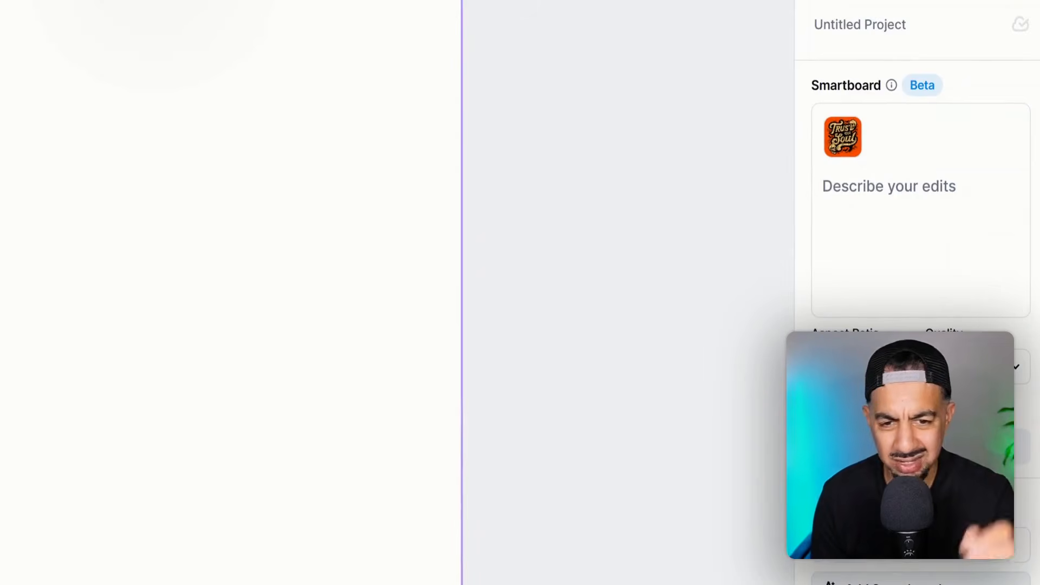
Step: Generate a second variation on the new Smartboard with the prompt "lets change the background colour to purple and add two pumpkins to the design"
left_click(838, 199)
type("lets cha")
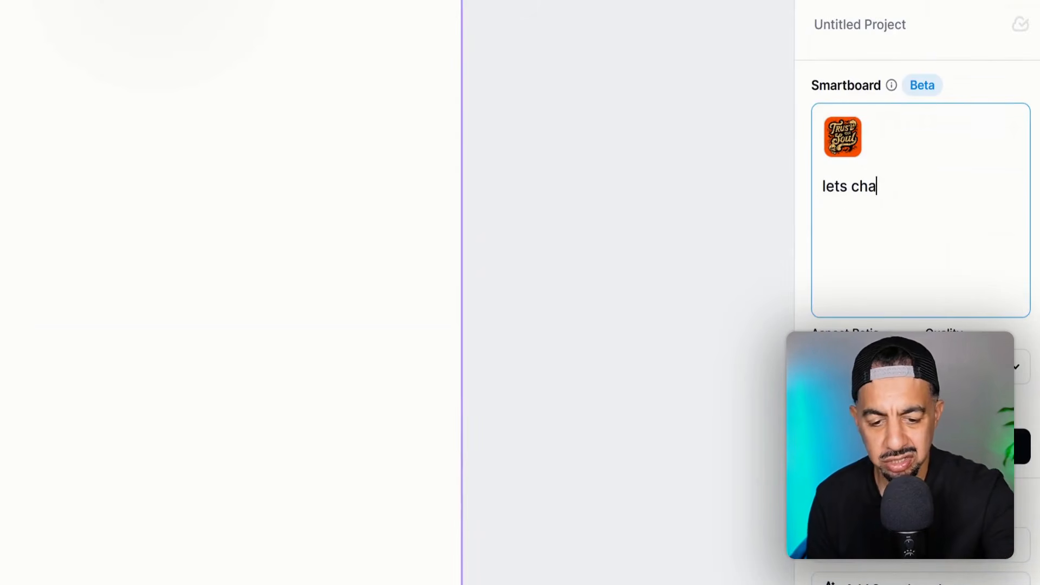
type("nge the background co")
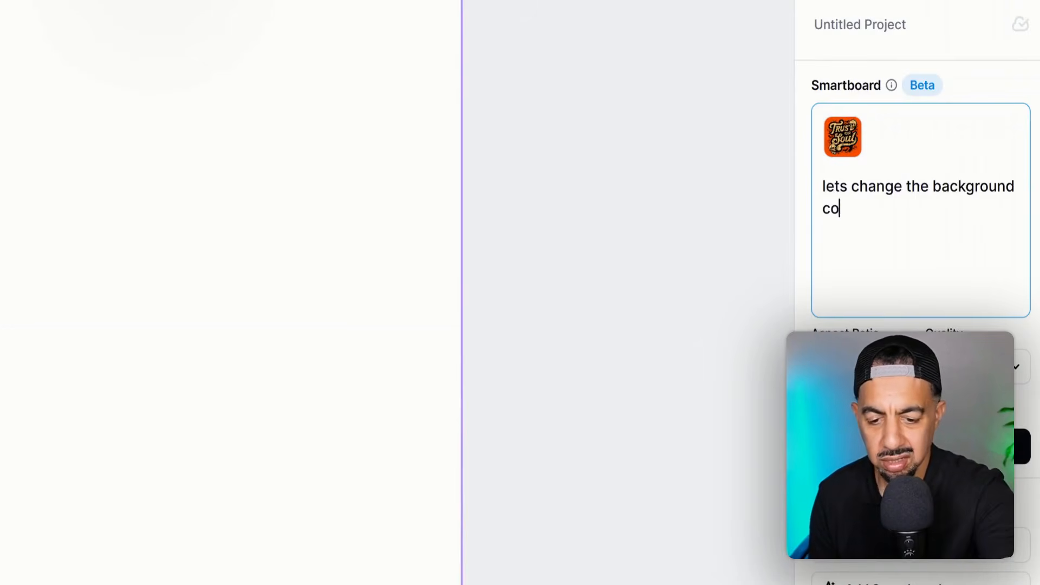
type("lour to")
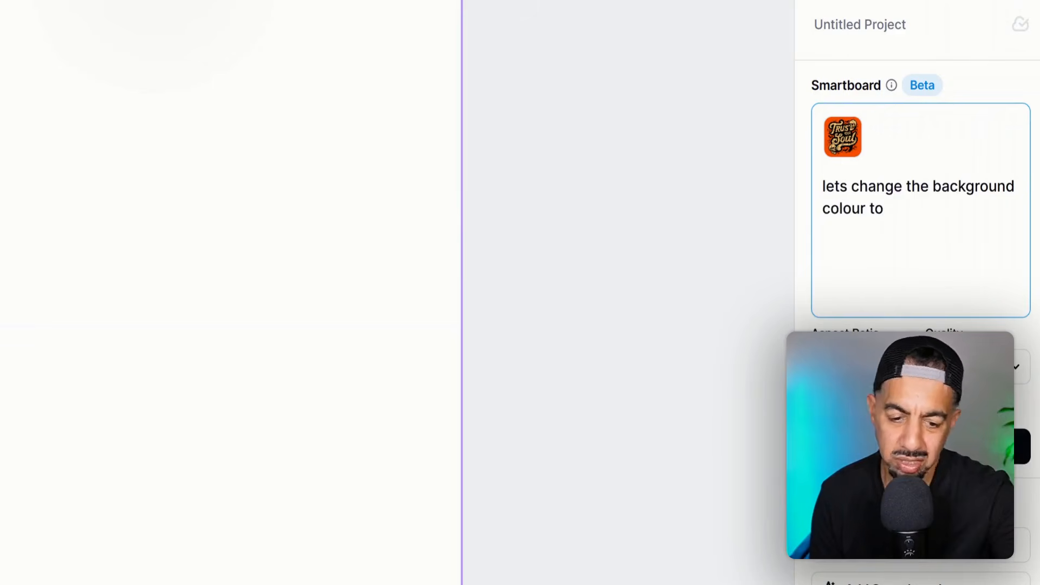
type(" purple and add two p")
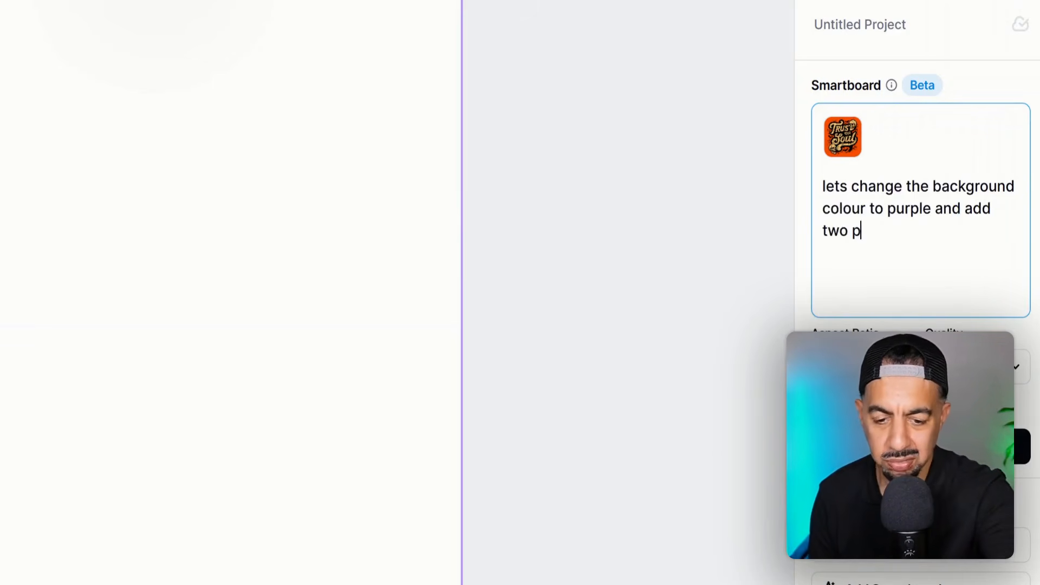
type("umpkins ")
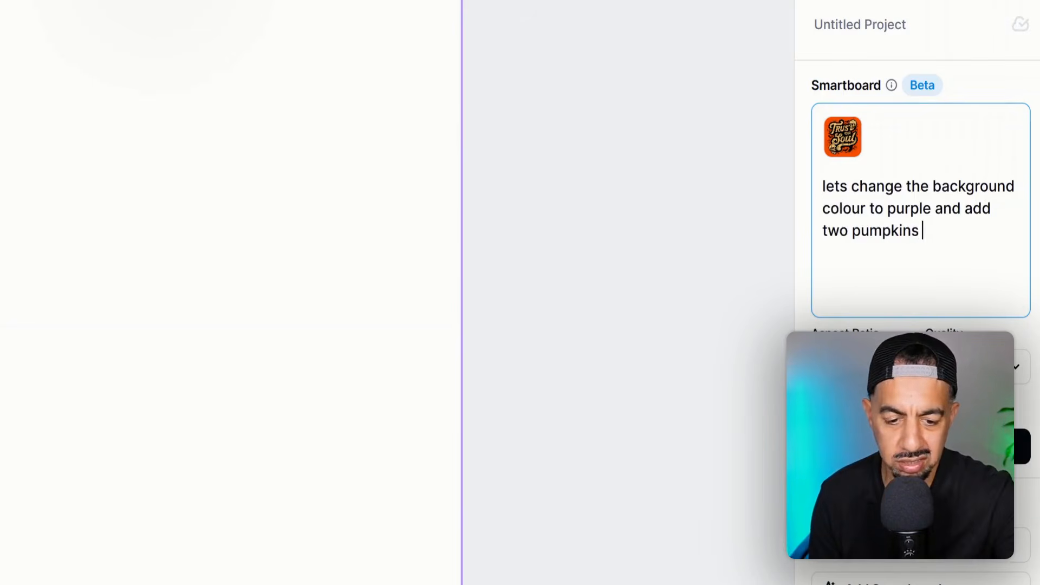
type("to the ")
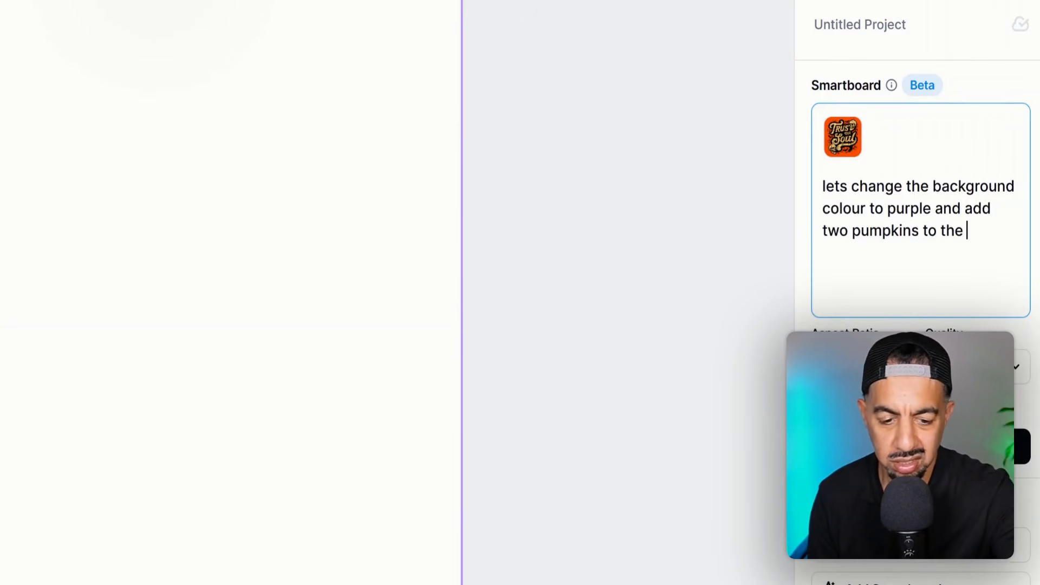
type("desig")
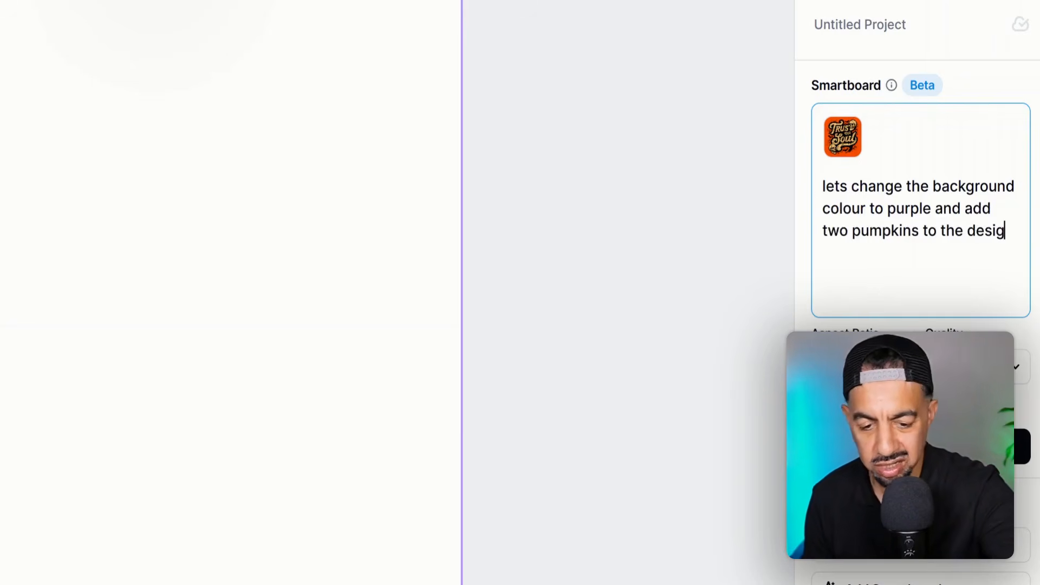
type("n")
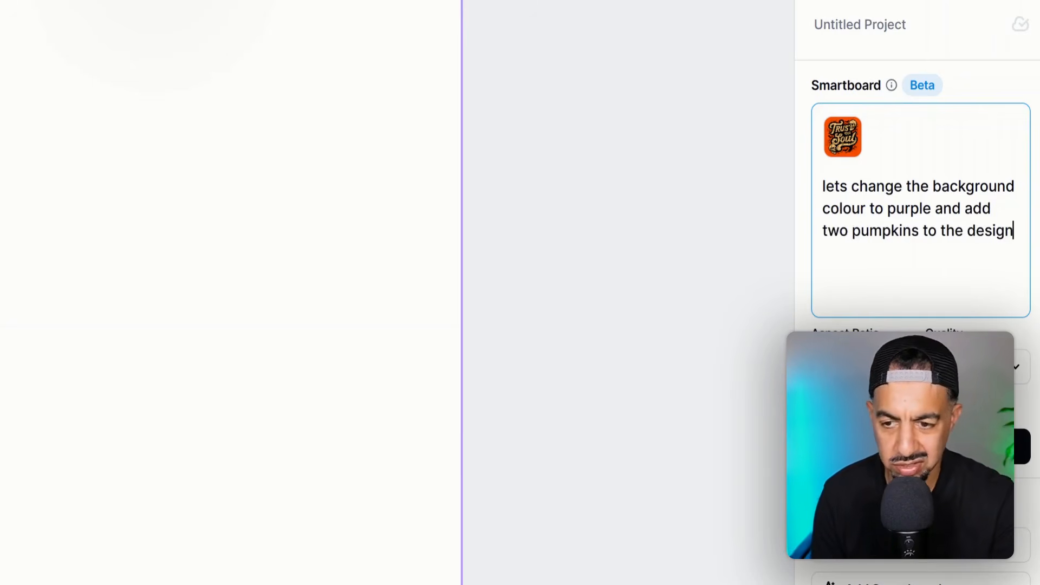
left_click(920, 447)
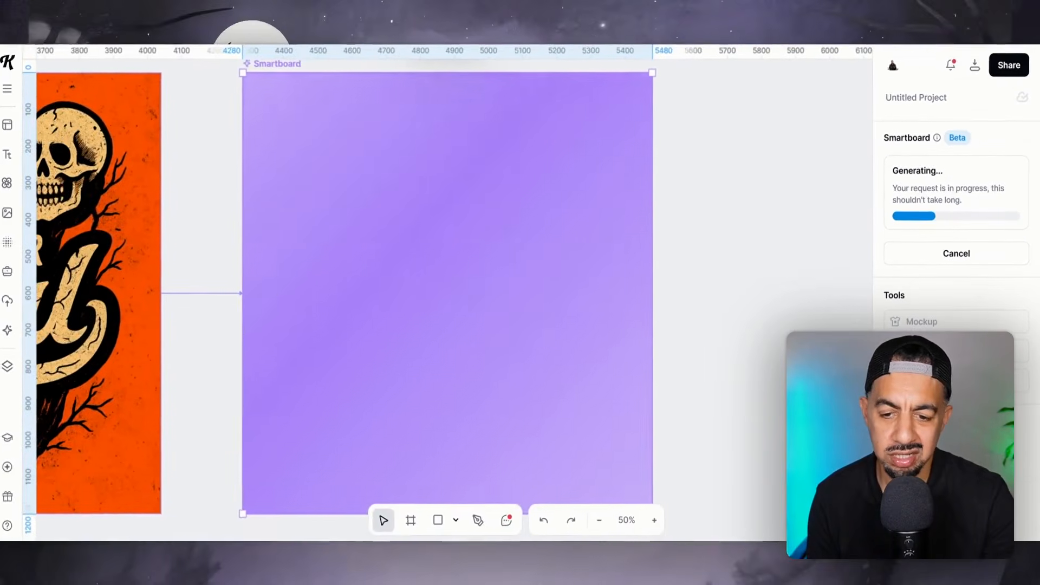
left_click(602, 519)
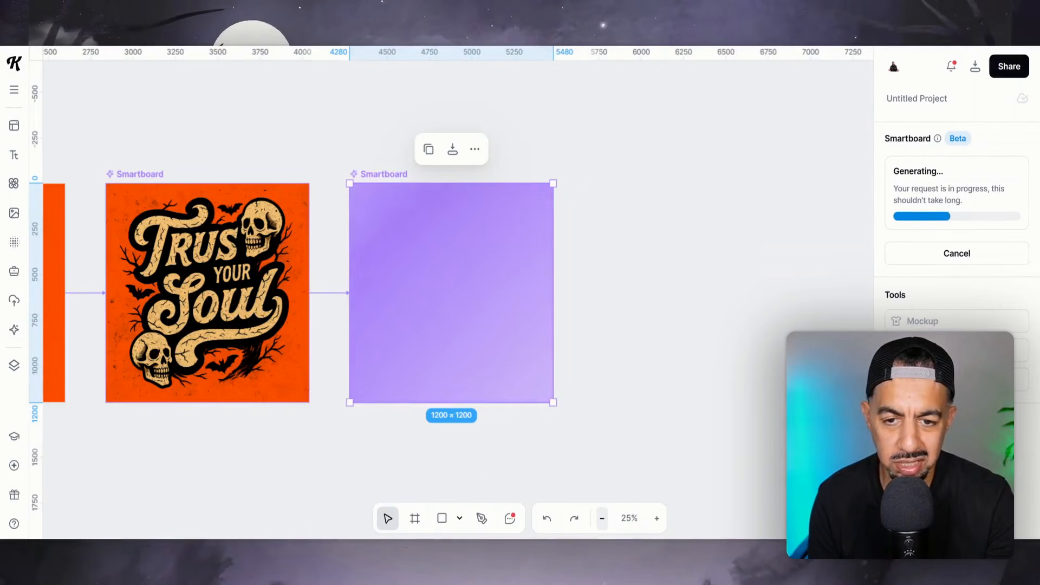
left_click(474, 151)
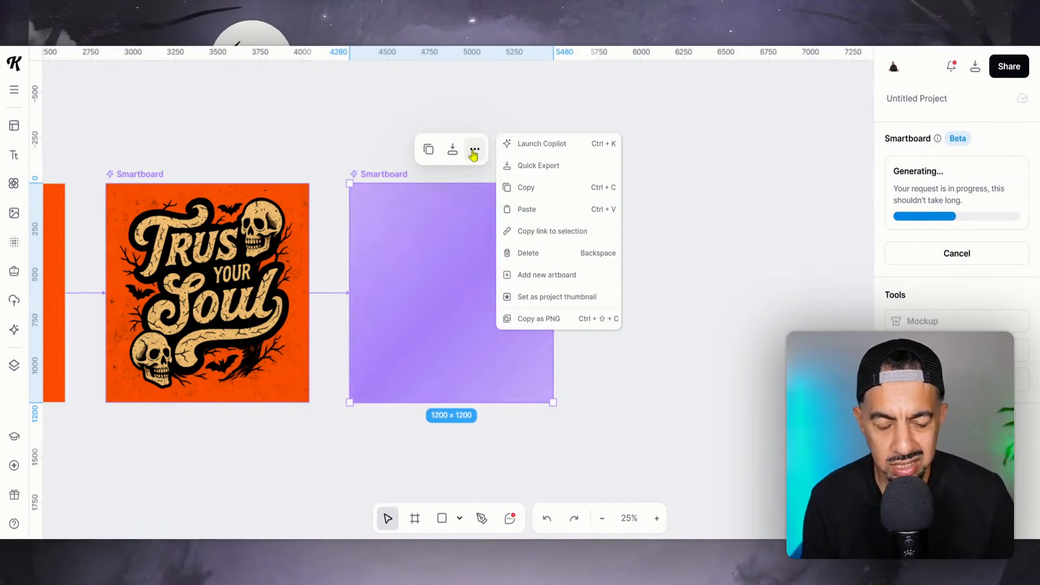
Step: Examine the second Smartboard's generated design beside the original artboard and first variation, and inspect its lettering, skulls and pumpkins up close
left_click(271, 98)
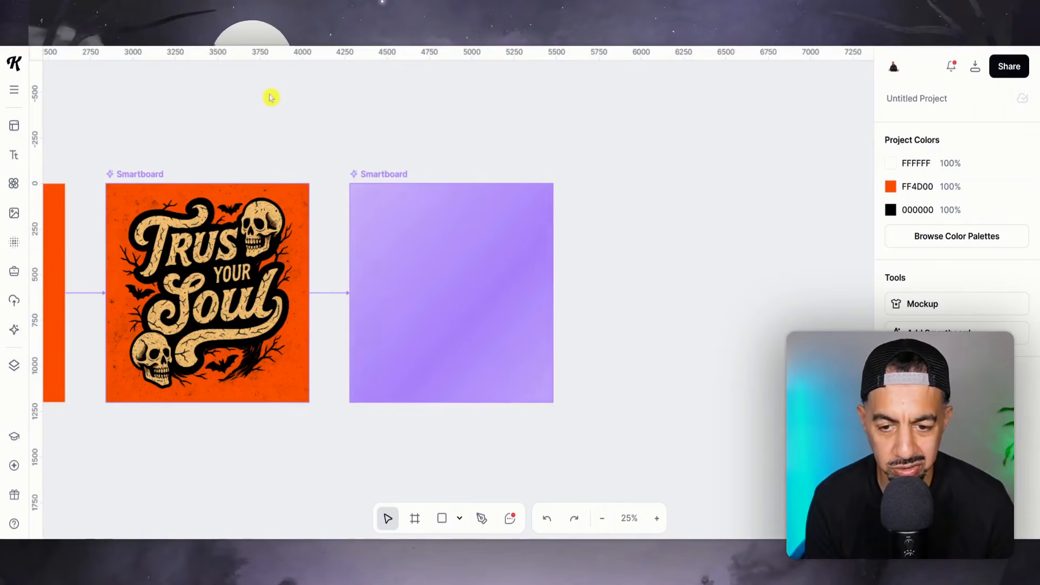
left_click(603, 519)
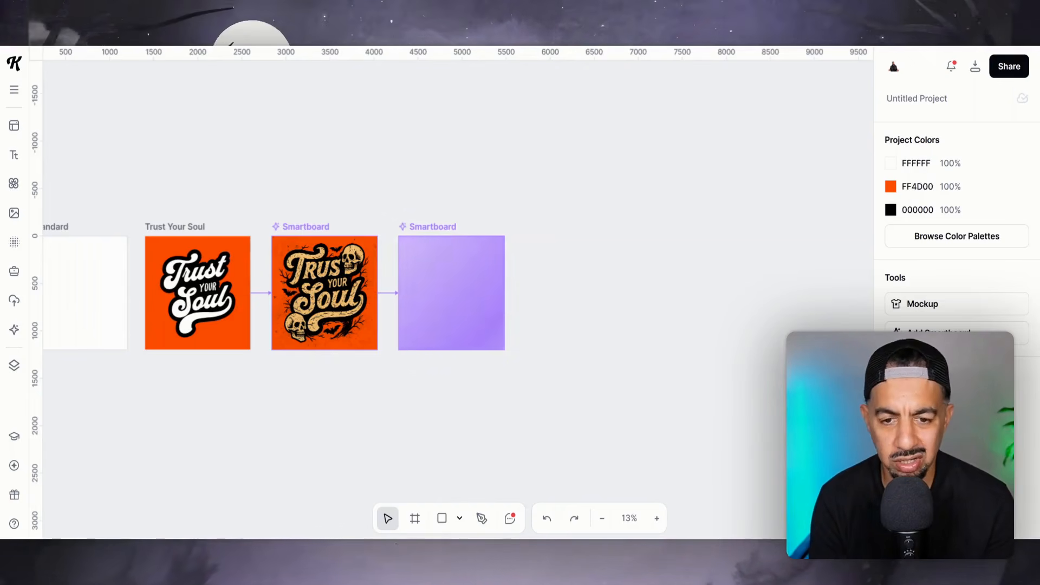
left_click(656, 518)
left_click(657, 518)
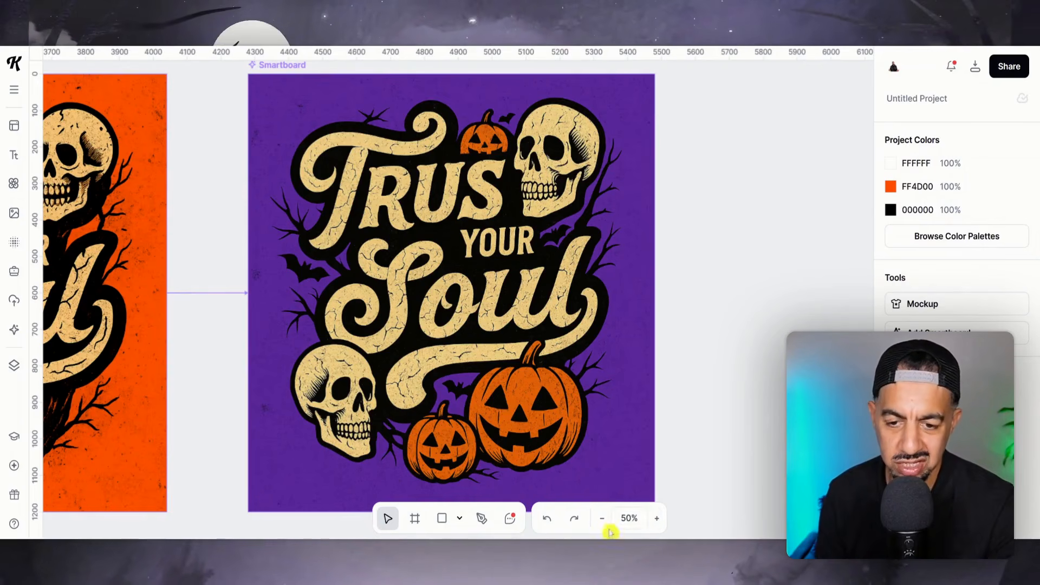
left_click(603, 521)
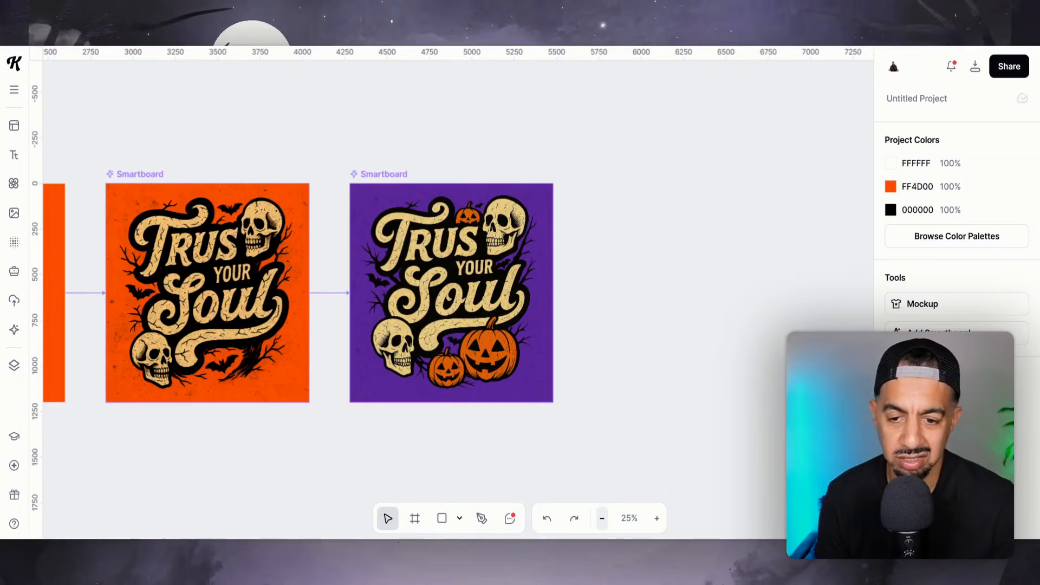
left_click(655, 520)
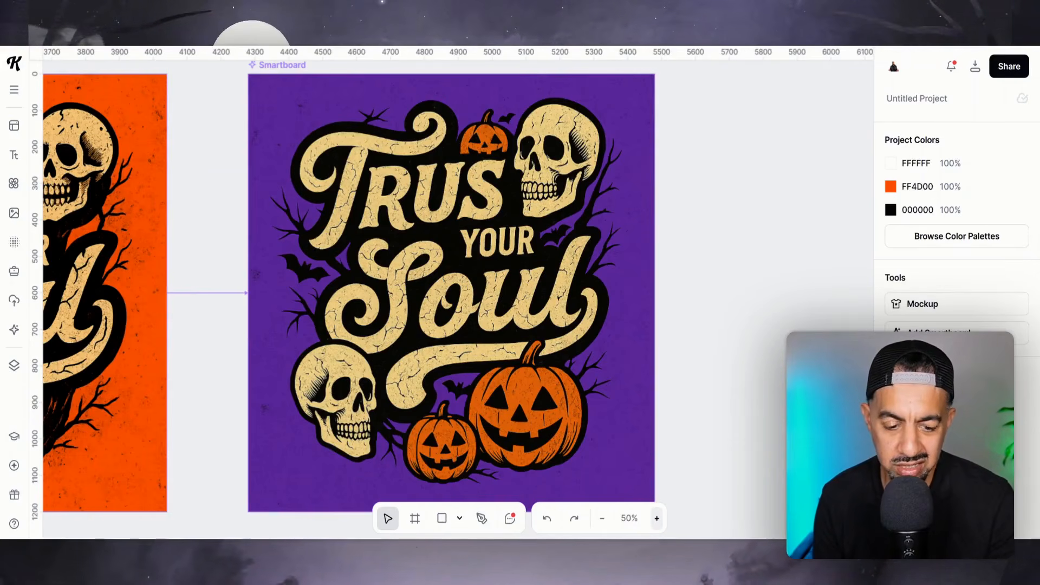
left_click(656, 521)
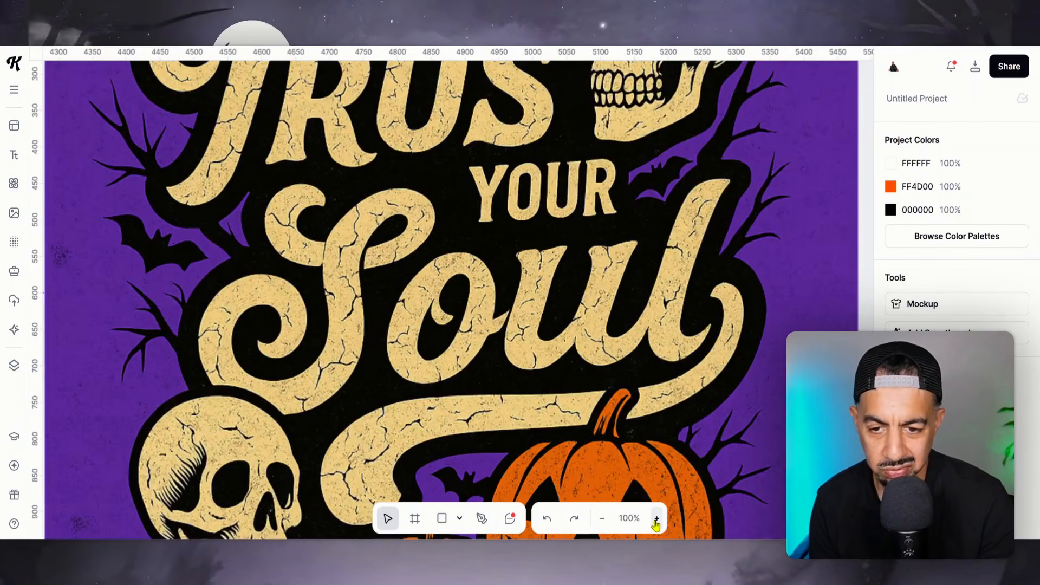
left_click(601, 520)
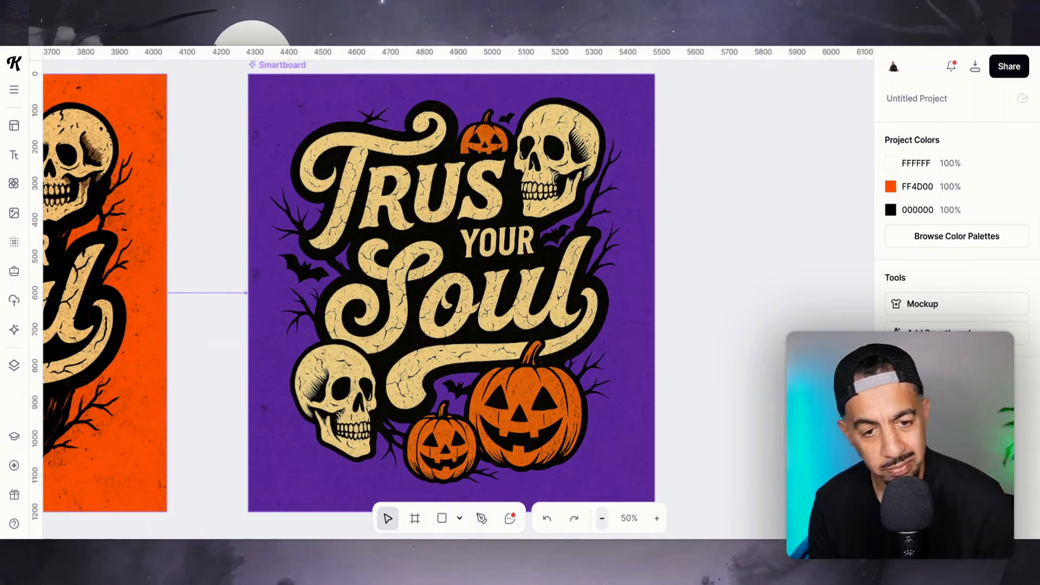
left_click(601, 519)
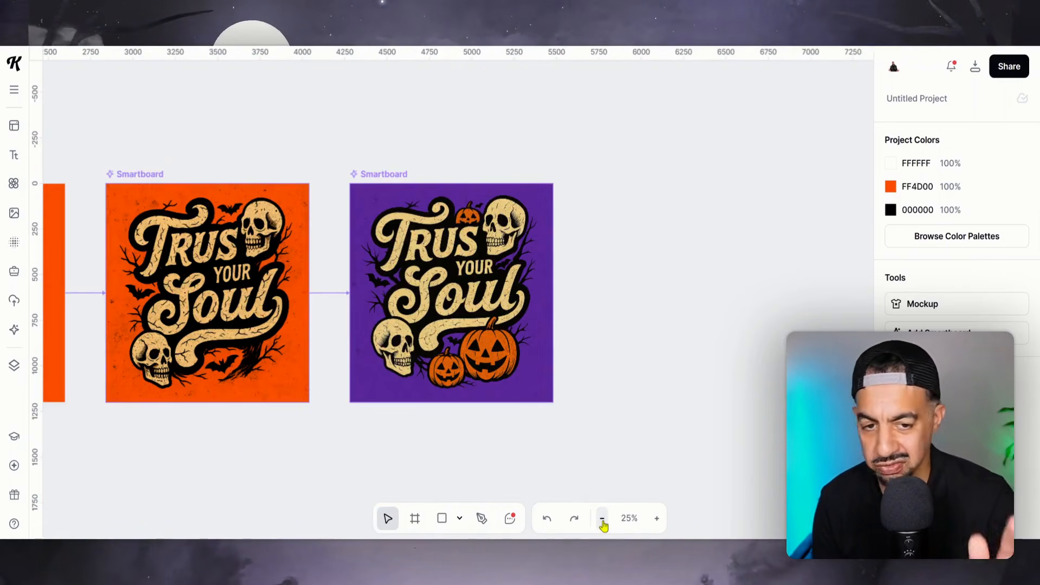